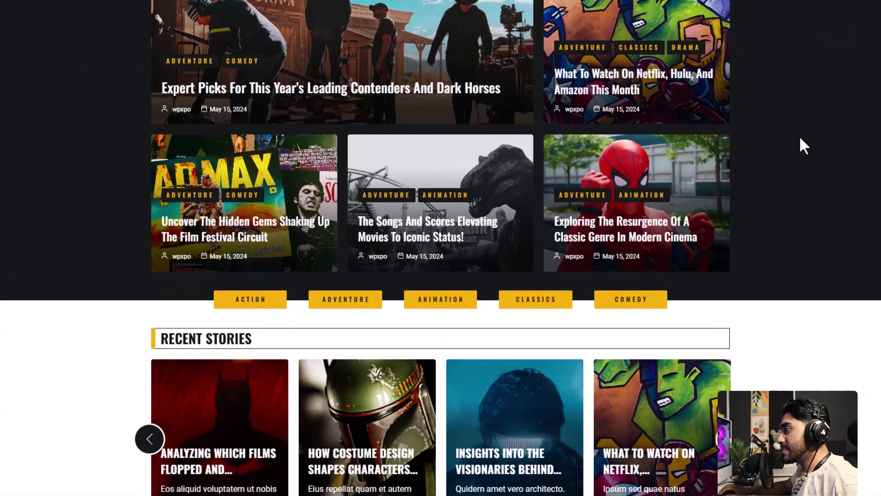
- Scroll the home page past Recent Stories and pagination to the Movies And Stuffs grid
{"action": "scroll", "coordinate": [800, 138], "scroll_direction": "down", "scroll_amount": 6}
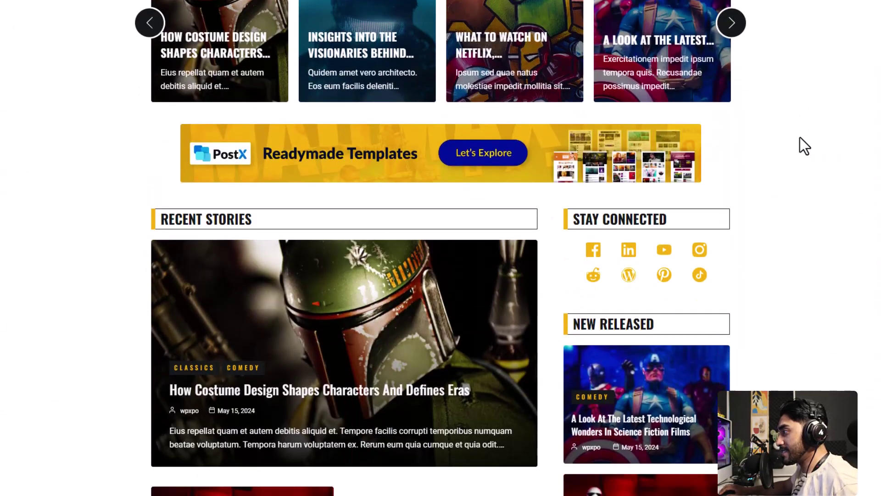
{"action": "scroll", "coordinate": [800, 136], "scroll_direction": "down", "scroll_amount": 7}
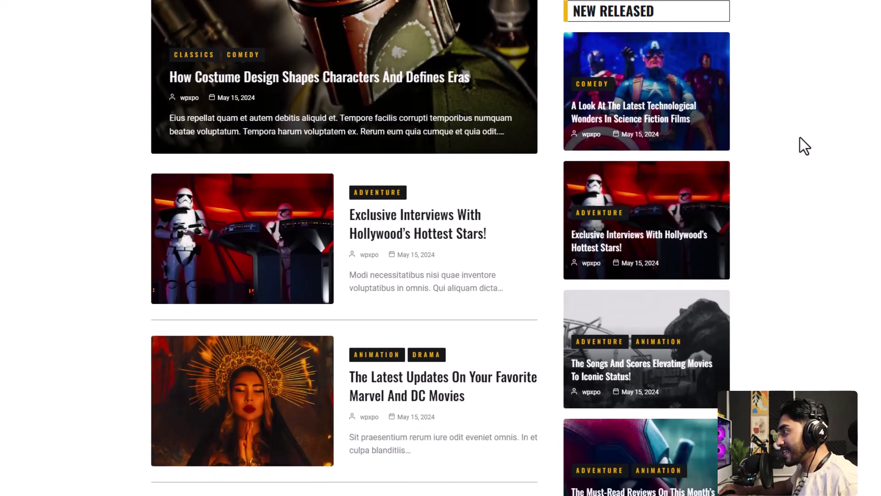
{"action": "scroll", "coordinate": [796, 138], "scroll_direction": "down", "scroll_amount": 10}
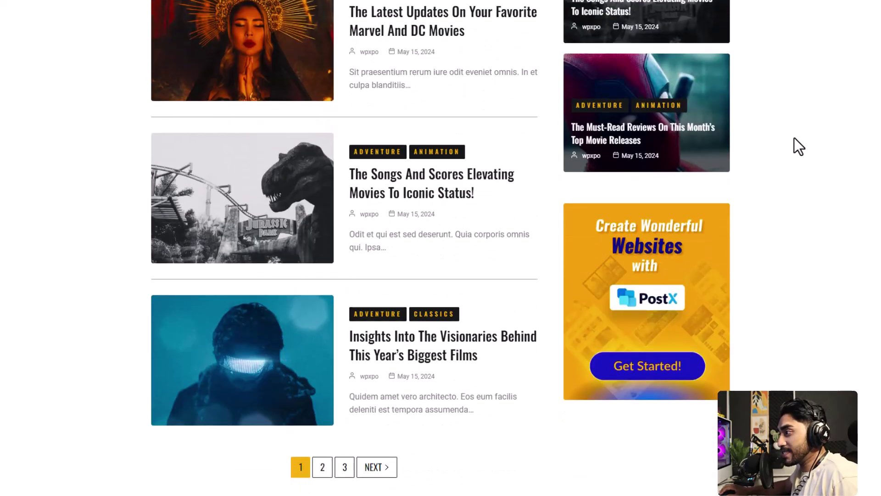
{"action": "scroll", "coordinate": [794, 138], "scroll_direction": "down", "scroll_amount": 6}
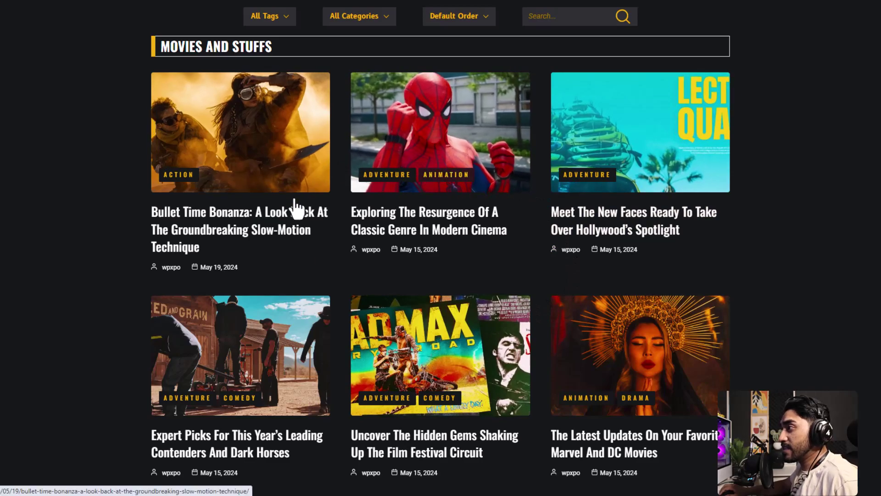
- Filter the grid to the Action category, then switch back to All Categories
{"action": "scroll", "coordinate": [287, 37], "scroll_direction": "up", "scroll_amount": 1}
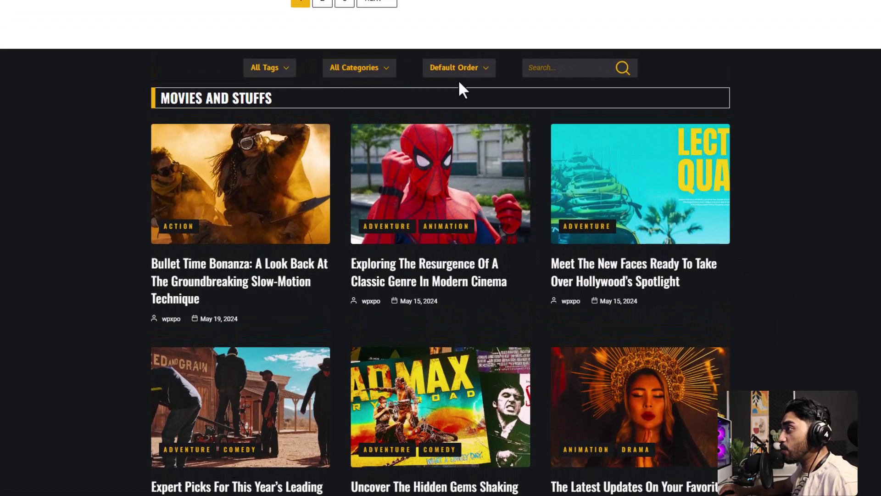
{"action": "left_click", "coordinate": [358, 80]}
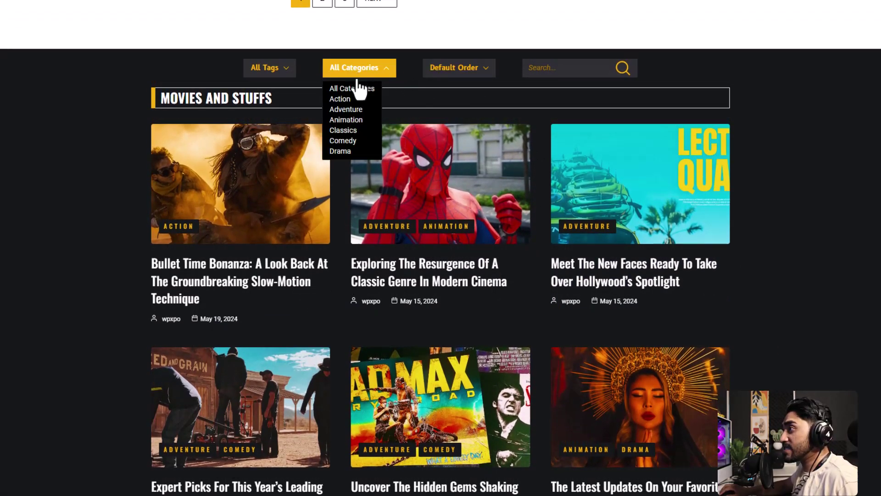
{"action": "left_click", "coordinate": [349, 100]}
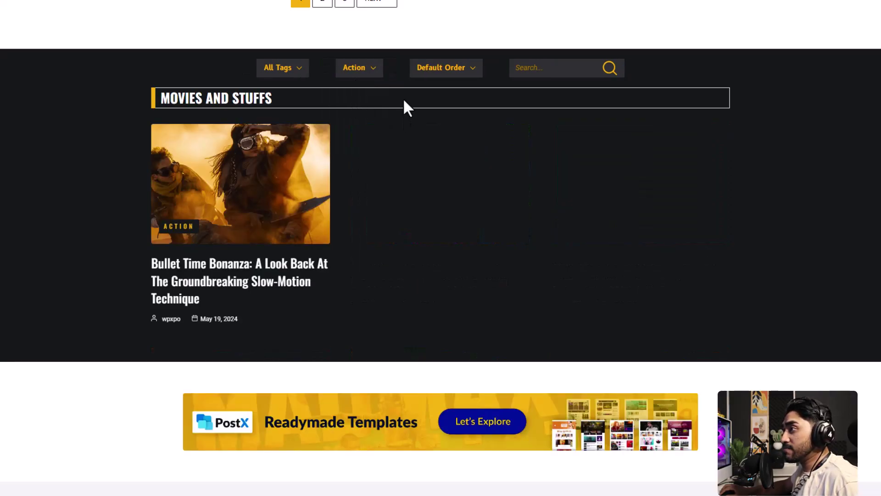
{"action": "left_click", "coordinate": [372, 72]}
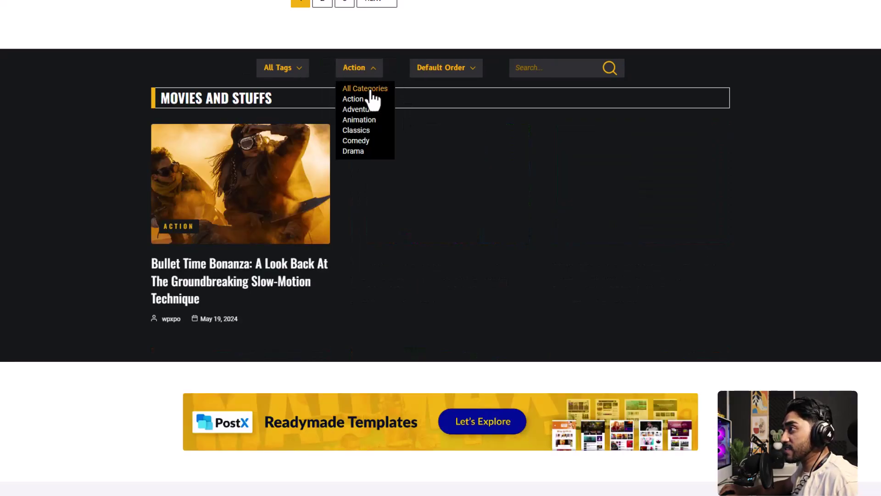
{"action": "left_click", "coordinate": [370, 88]}
- Filter the Movies And Stuffs grid to posts tagged documentary
{"action": "left_click", "coordinate": [285, 74]}
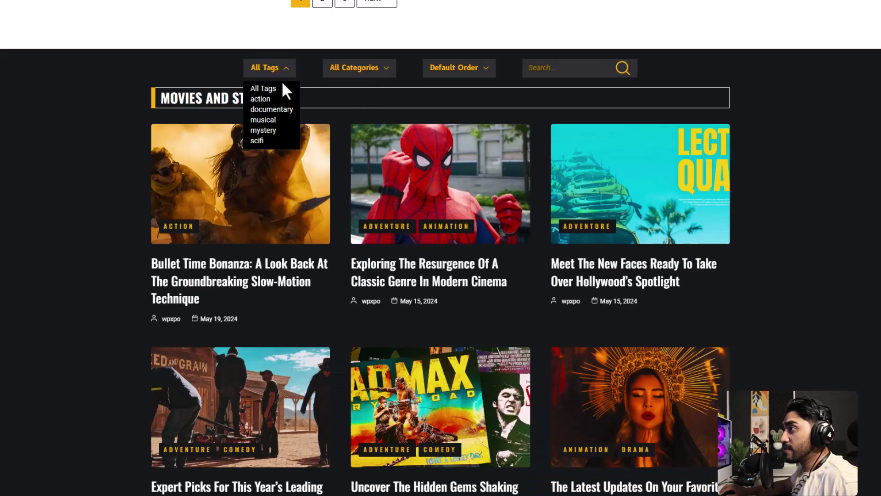
{"action": "left_click", "coordinate": [273, 110]}
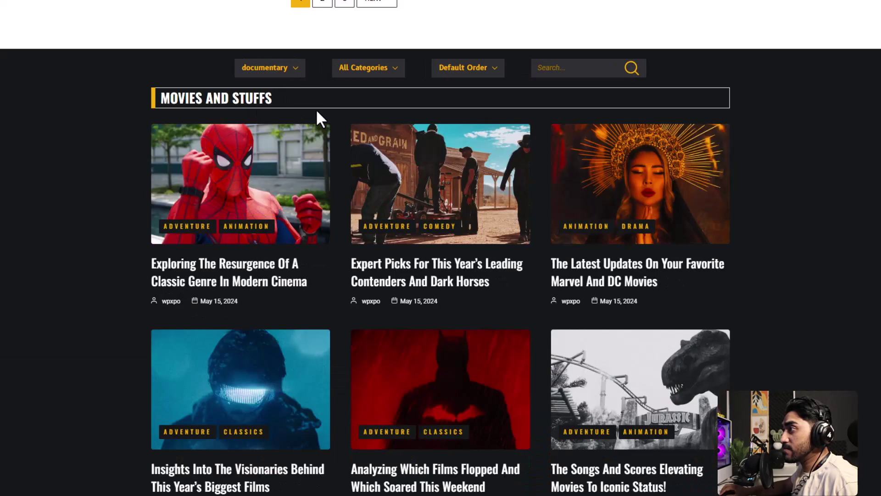
{"action": "scroll", "coordinate": [404, 161], "scroll_direction": "down", "scroll_amount": 1}
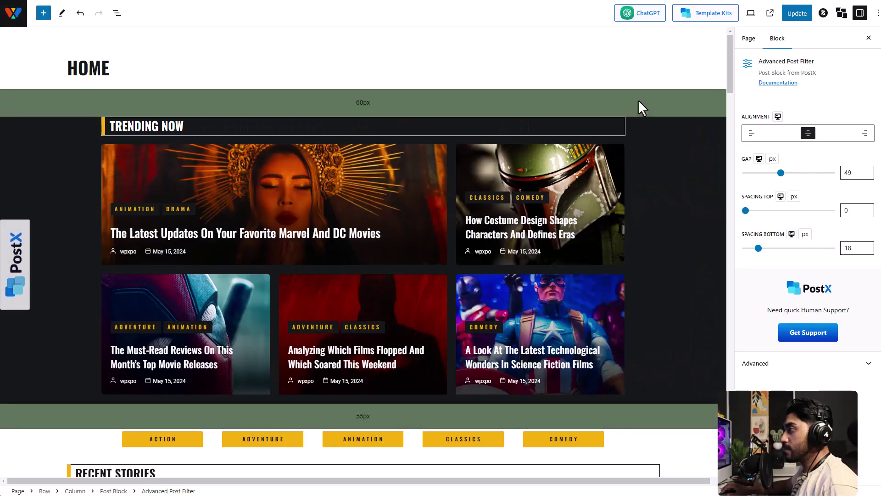
- Scroll the editor canvas past the Movies And Stuffs grid down to Web Series and Others
{"action": "scroll", "coordinate": [638, 100], "scroll_direction": "down", "scroll_amount": 7}
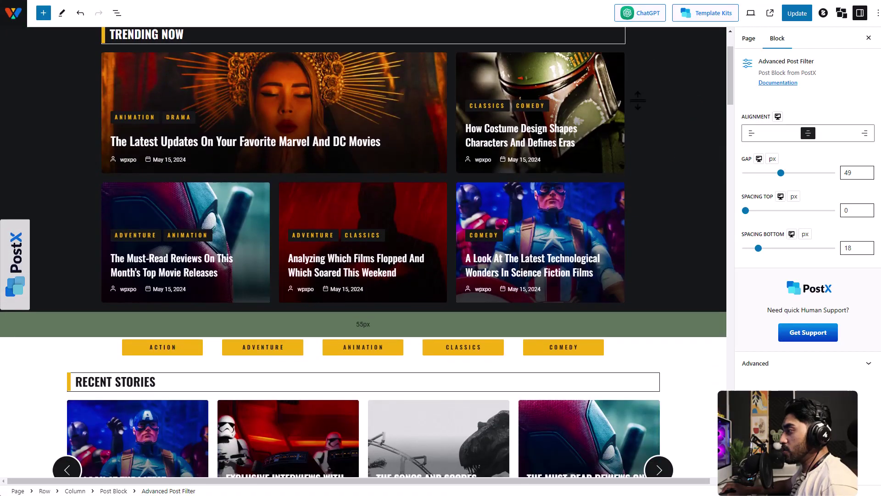
{"action": "scroll", "coordinate": [638, 100], "scroll_direction": "down", "scroll_amount": 15}
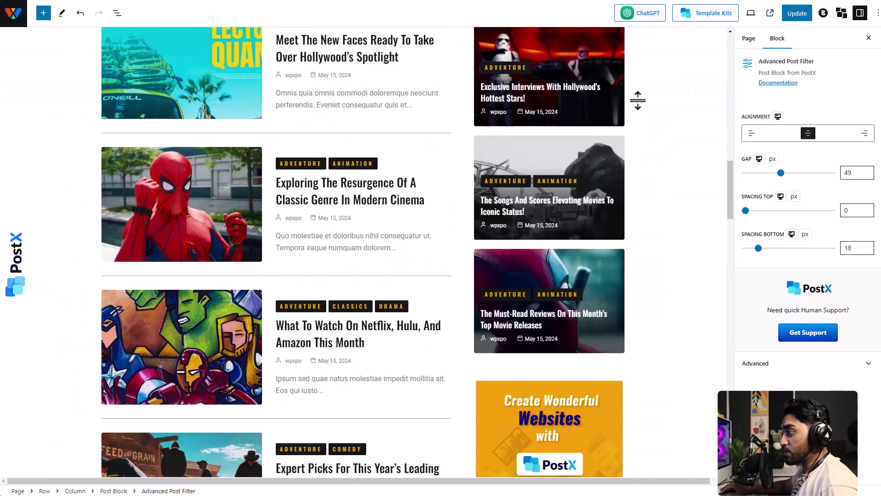
{"action": "scroll", "coordinate": [639, 100], "scroll_direction": "down", "scroll_amount": 10}
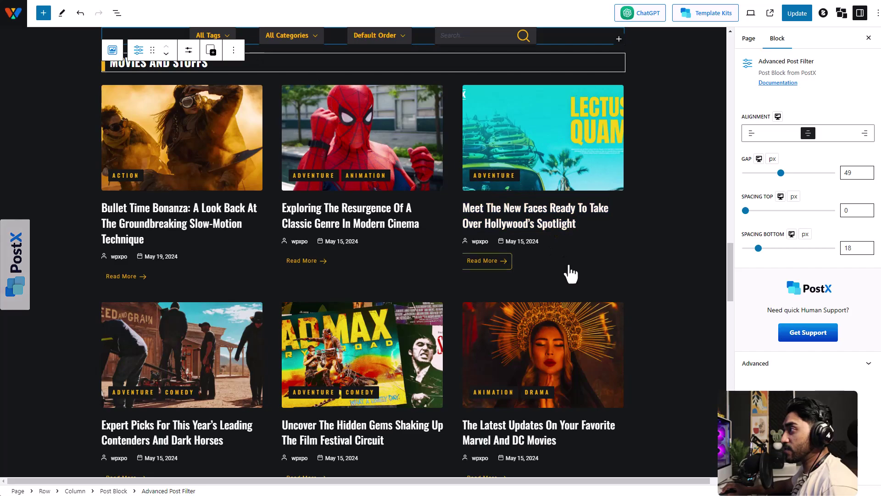
{"action": "left_click", "coordinate": [583, 275]}
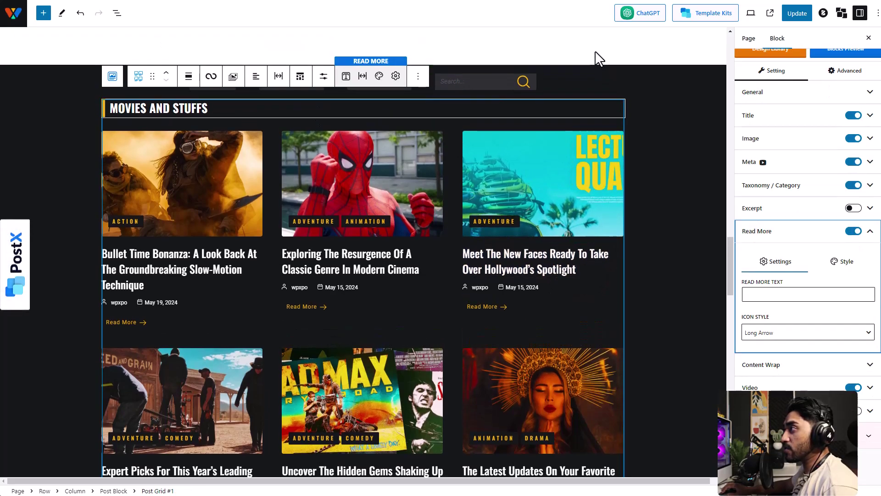
{"action": "left_click", "coordinate": [593, 57]}
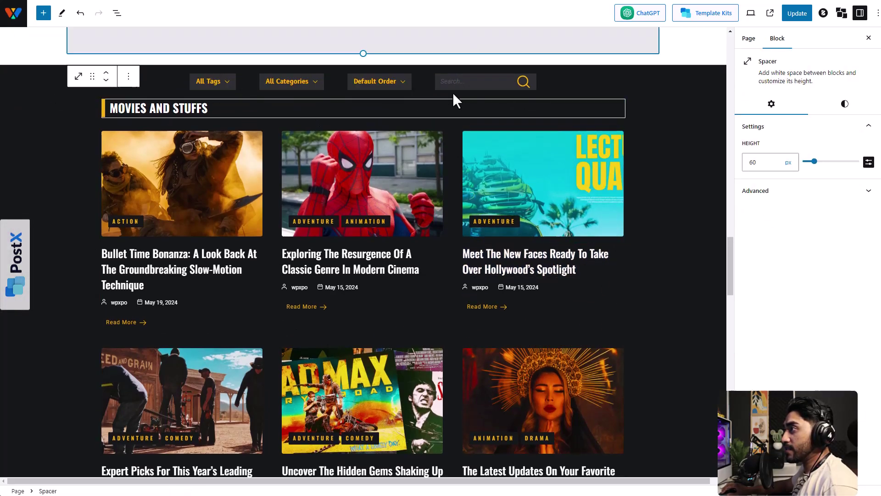
{"action": "scroll", "coordinate": [681, 163], "scroll_direction": "down", "scroll_amount": 15}
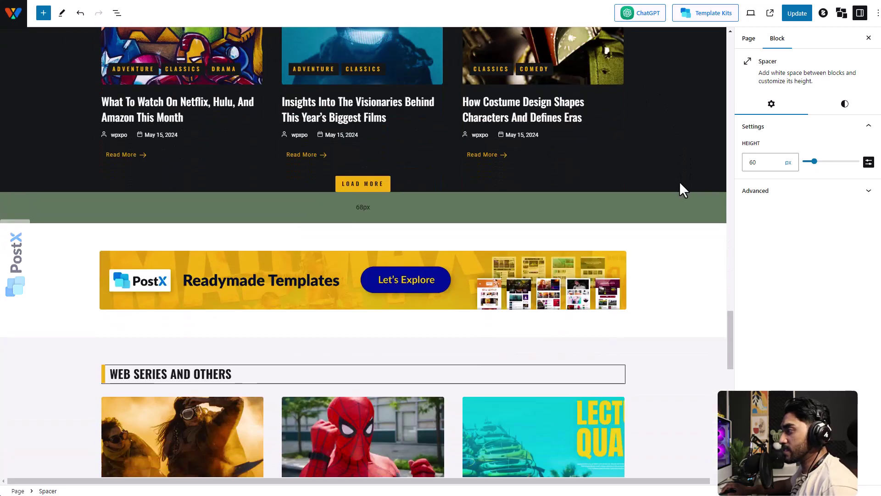
{"action": "scroll", "coordinate": [680, 182], "scroll_direction": "down", "scroll_amount": 5}
{"action": "scroll", "coordinate": [384, 305], "scroll_direction": "up", "scroll_amount": 1}
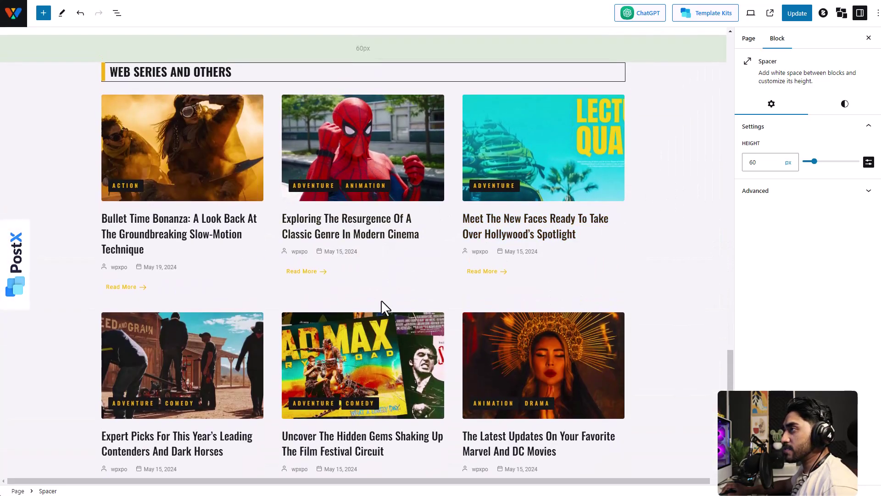
- Enable Advanced Filter in the General settings of the Web Series and Others grid
{"action": "left_click", "coordinate": [385, 299]}
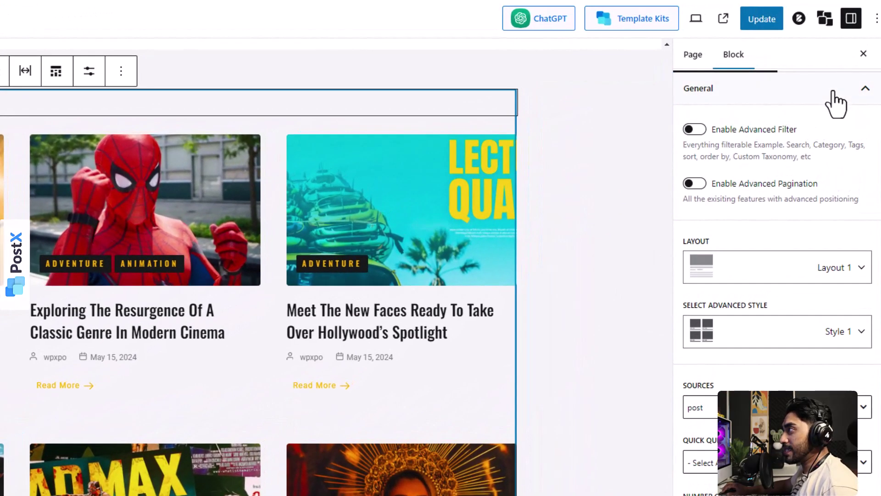
{"action": "left_click", "coordinate": [849, 87]}
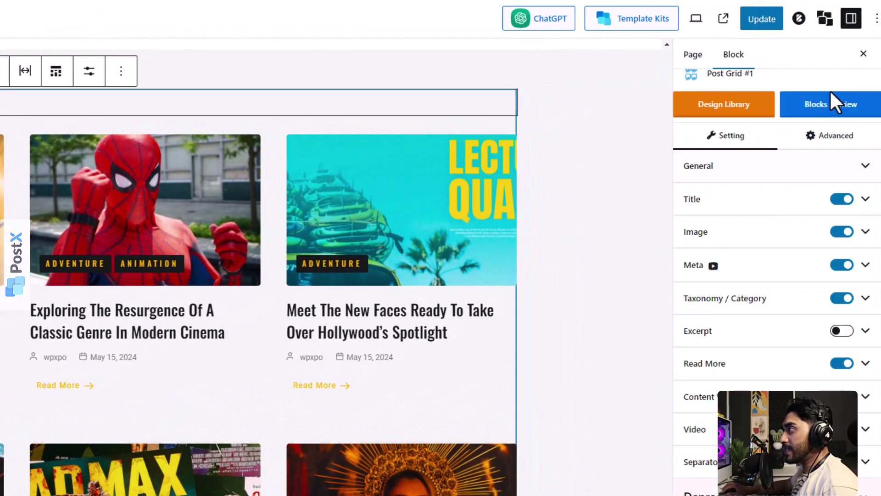
{"action": "left_click", "coordinate": [787, 166]}
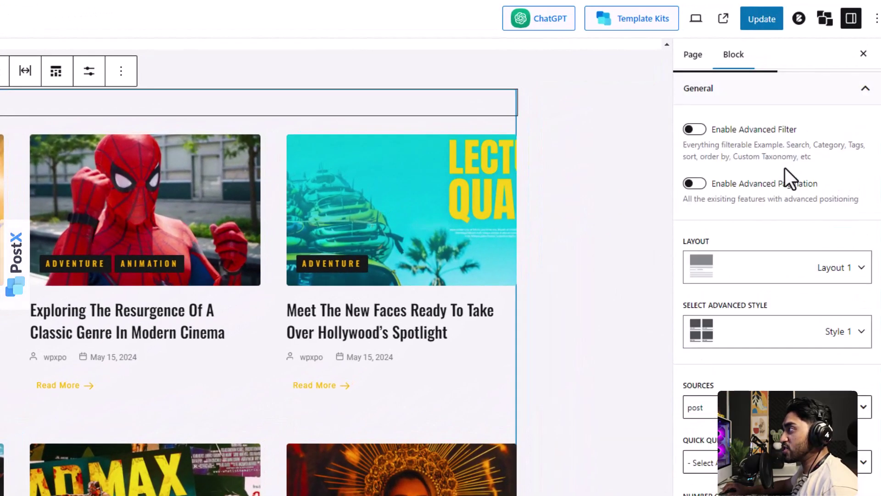
{"action": "left_click", "coordinate": [694, 130]}
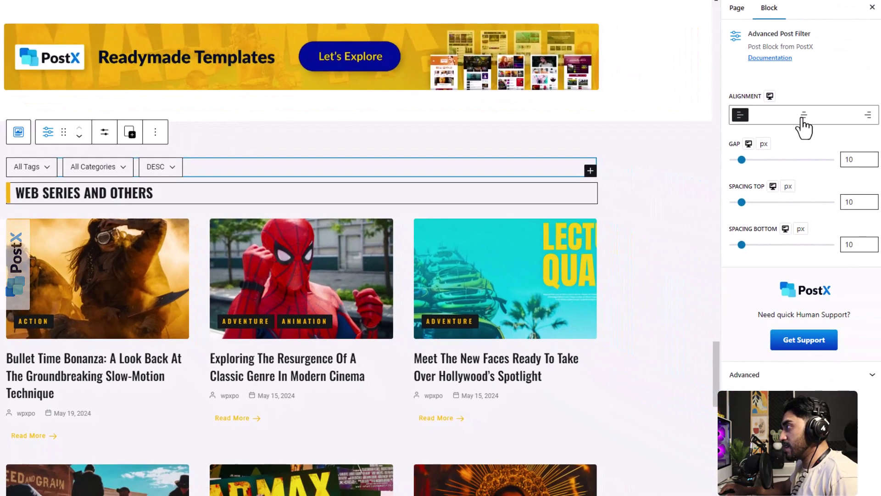
- Centre the filter bar with gap 16, top spacing 14 and bottom spacing 13
{"action": "left_click", "coordinate": [799, 115]}
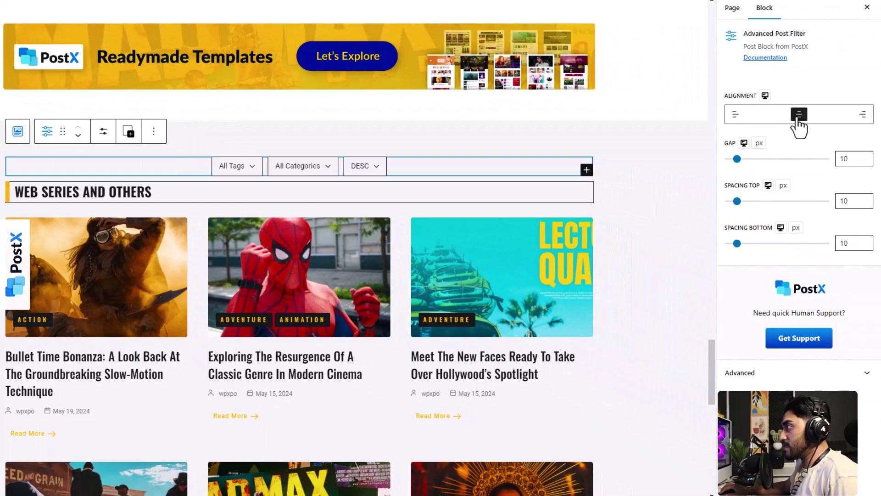
{"action": "left_click", "coordinate": [736, 115]}
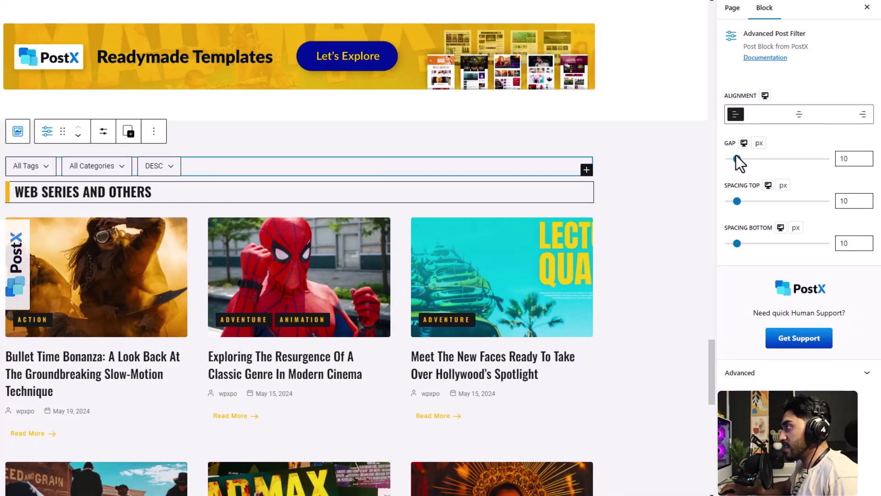
{"action": "left_click_drag", "start_coordinate": [737, 159], "coordinate": [743, 159]}
{"action": "left_click", "coordinate": [799, 115]}
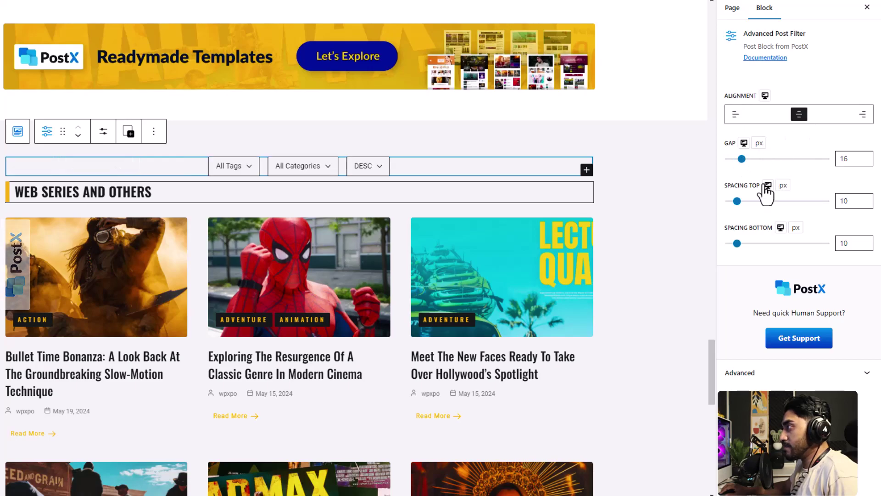
{"action": "left_click_drag", "start_coordinate": [737, 201], "coordinate": [741, 201]}
{"action": "left_click_drag", "start_coordinate": [737, 243], "coordinate": [739, 243]}
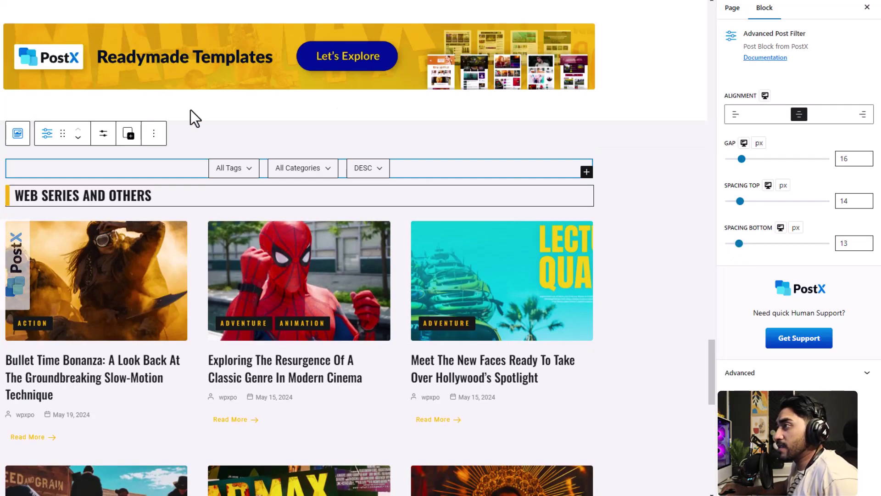
- Show the PostX filter blocks available for the Advanced Post Filter bar
{"action": "left_click", "coordinate": [129, 134]}
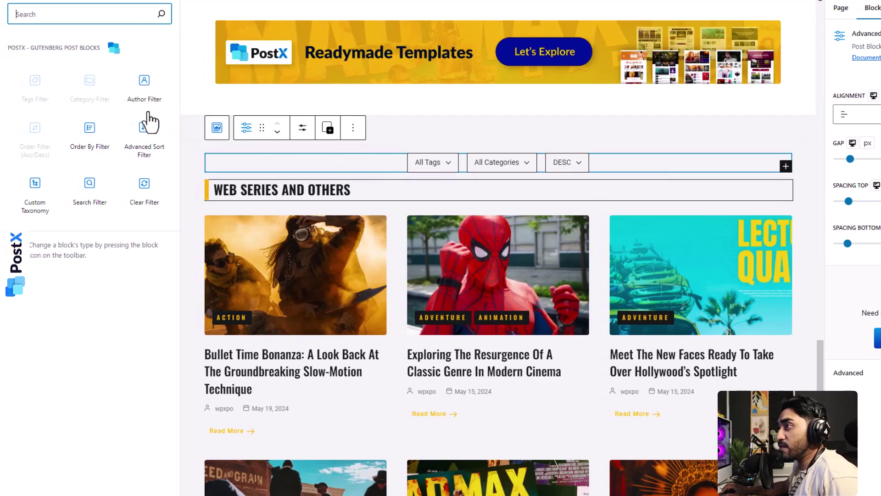
{"action": "mouse_move", "coordinate": [144, 112]}
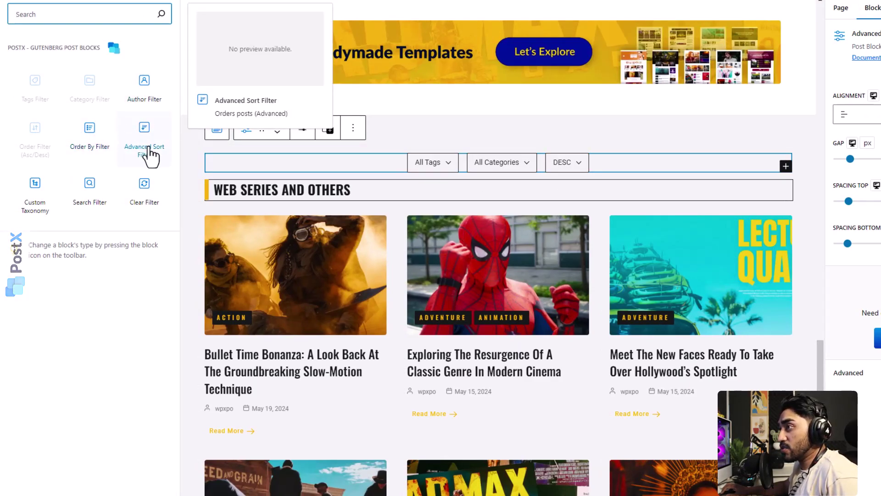
- Insert a Search Filter into the bar, then inspect the sort, category and tags filters
{"action": "left_click", "coordinate": [107, 212]}
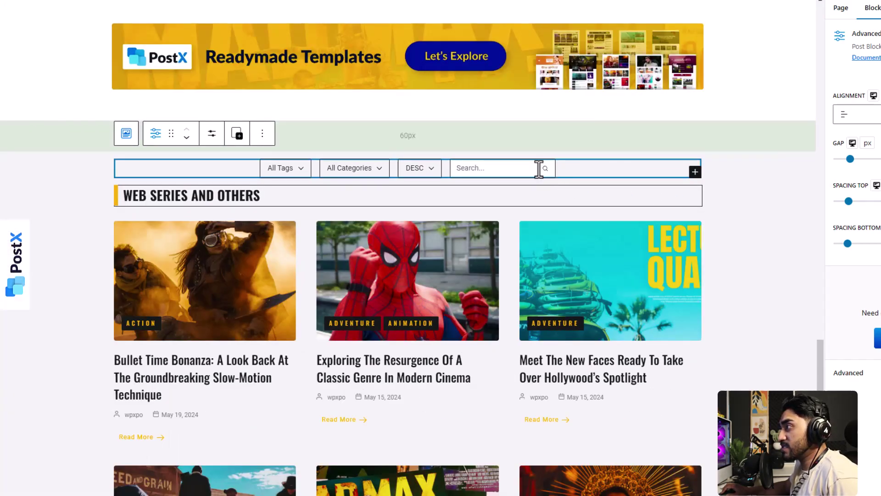
{"action": "left_click", "coordinate": [526, 165]}
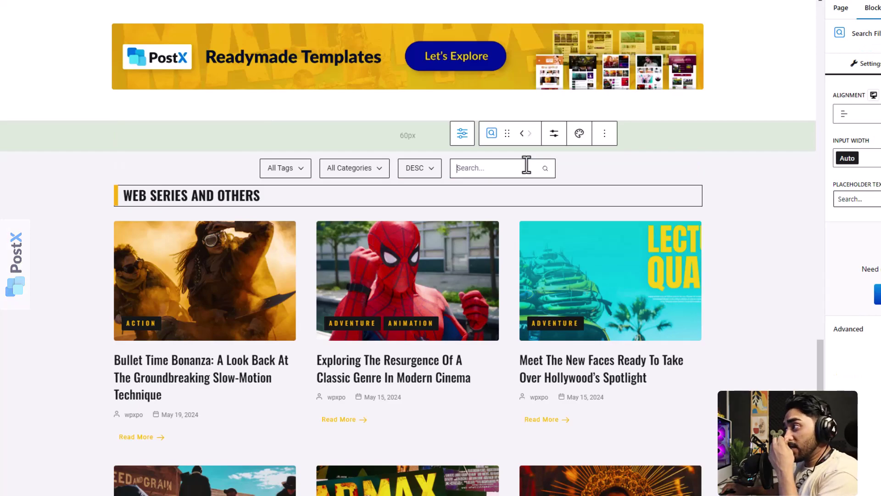
{"action": "left_click", "coordinate": [407, 181]}
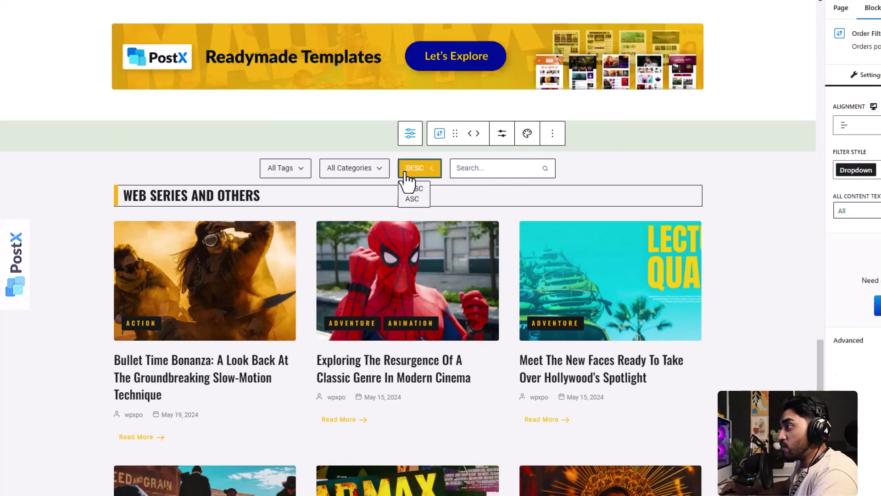
{"action": "left_click", "coordinate": [376, 173]}
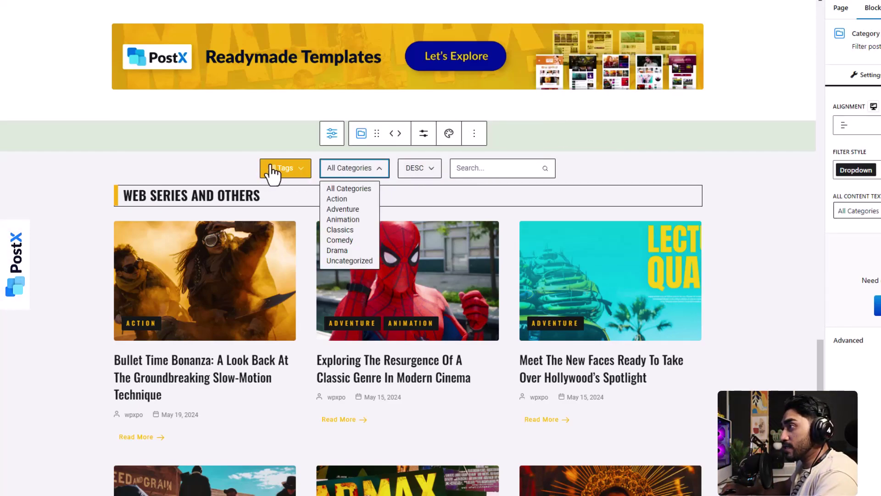
{"action": "left_click", "coordinate": [274, 171]}
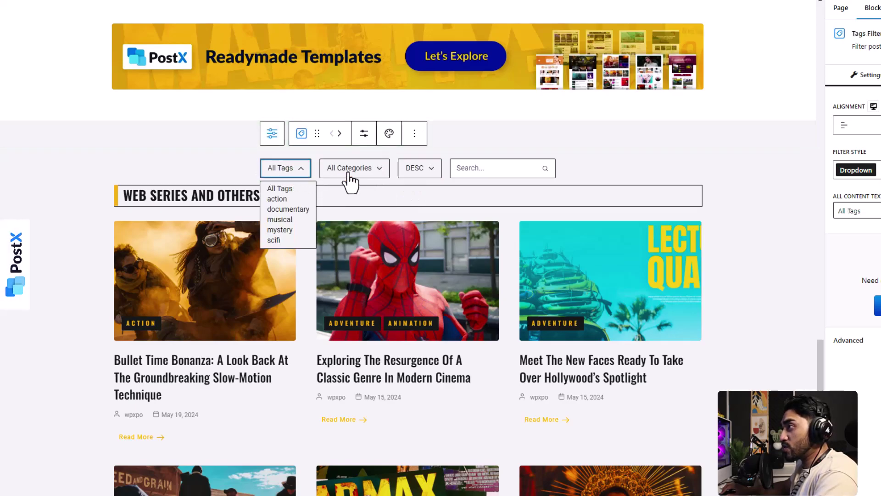
- Show the Tags Filter's settings with Dropdown style and All Tags text
{"action": "left_click", "coordinate": [364, 133]}
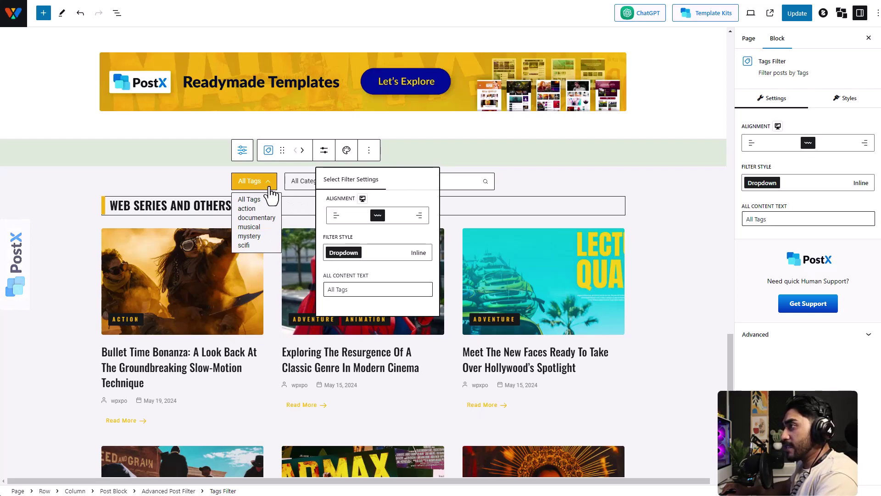
- Set the Tags Filter field typography to font size 13
{"action": "left_click", "coordinate": [347, 153]}
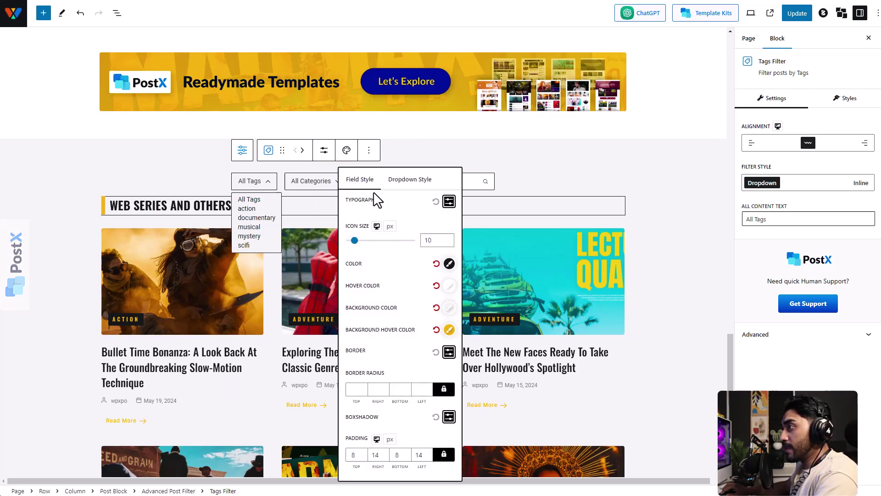
{"action": "left_click", "coordinate": [448, 202]}
{"action": "left_click", "coordinate": [477, 246]}
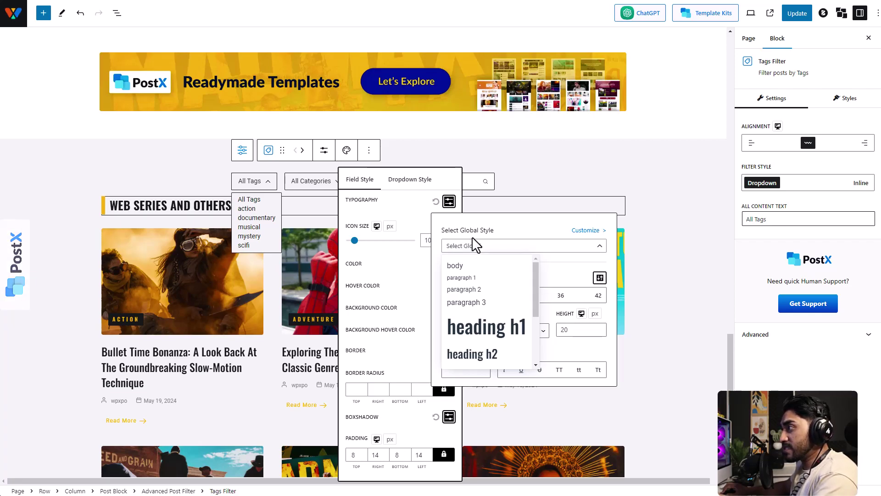
{"action": "left_click", "coordinate": [475, 247]}
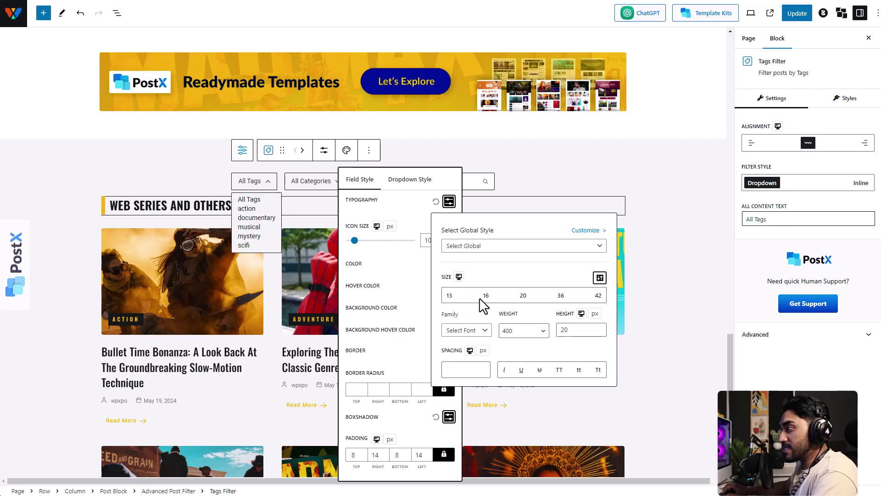
{"action": "left_click", "coordinate": [450, 296]}
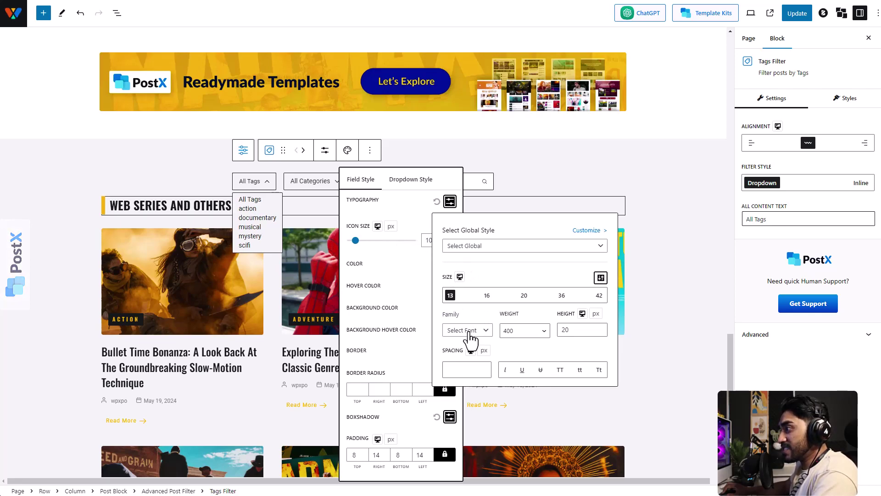
{"action": "left_click", "coordinate": [471, 330]}
{"action": "left_click", "coordinate": [473, 333]}
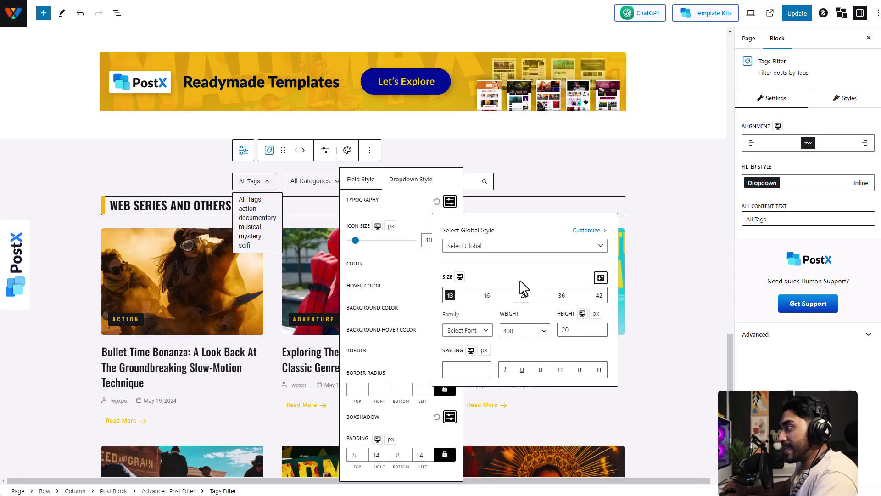
- Set the tags field text colour to black
{"action": "left_click", "coordinate": [412, 216]}
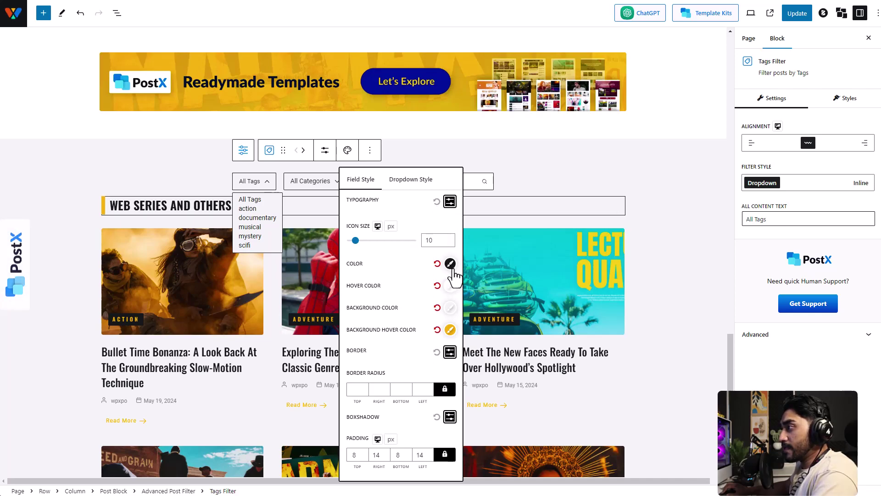
{"action": "left_click", "coordinate": [450, 264]}
{"action": "left_click", "coordinate": [369, 181]}
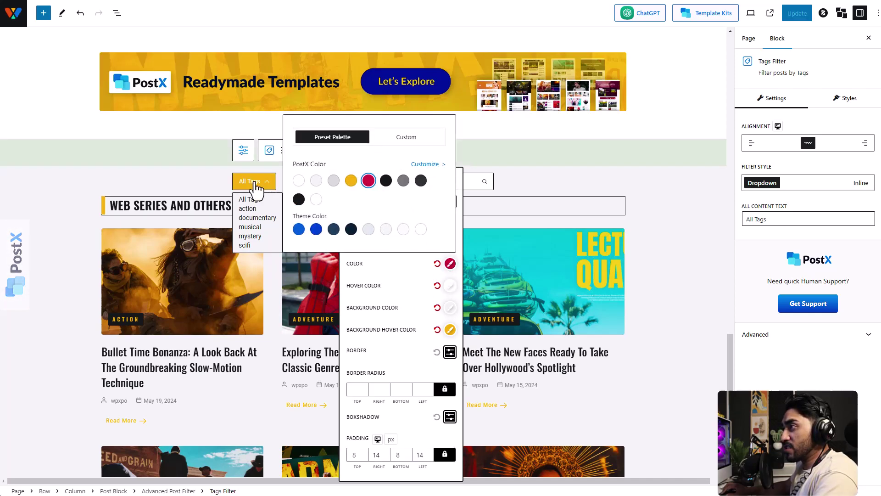
{"action": "left_click", "coordinate": [386, 181]}
{"action": "left_click", "coordinate": [433, 290]}
- Give the tags field crimson hover text and a white hover background
{"action": "left_click", "coordinate": [451, 288]}
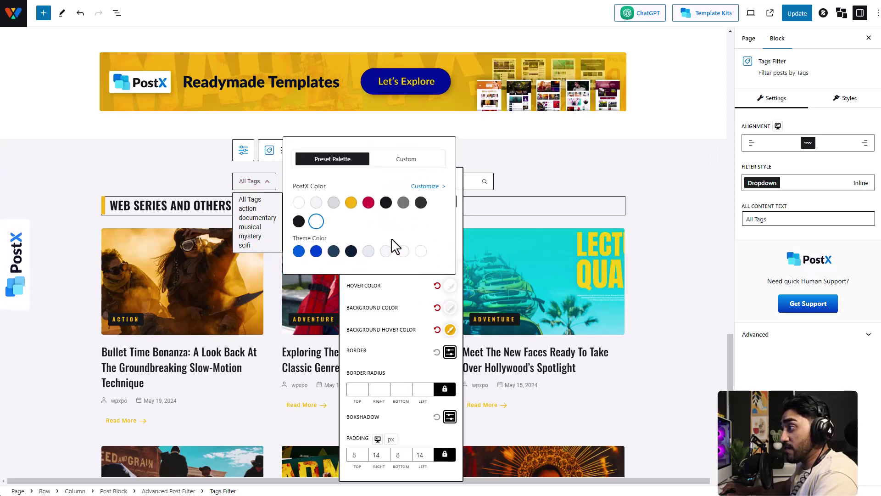
{"action": "left_click", "coordinate": [370, 203]}
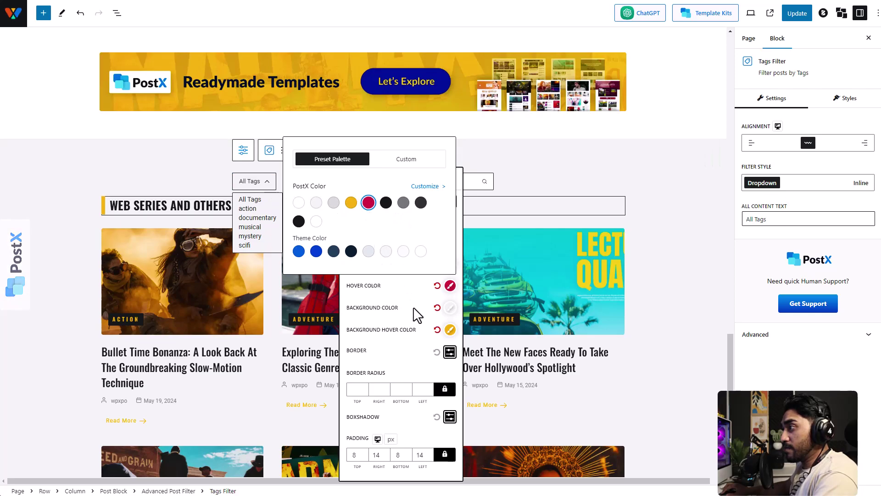
{"action": "left_click", "coordinate": [449, 331]}
{"action": "left_click", "coordinate": [449, 330]}
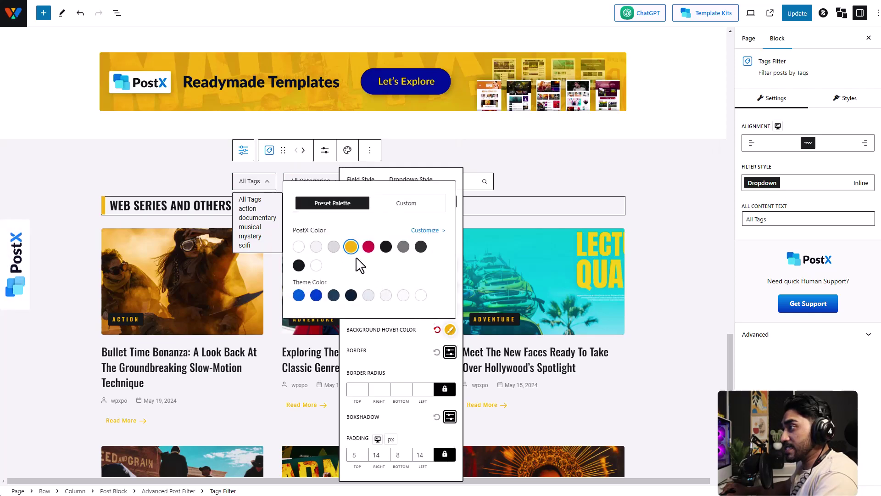
{"action": "left_click", "coordinate": [299, 247]}
{"action": "left_click", "coordinate": [403, 329]}
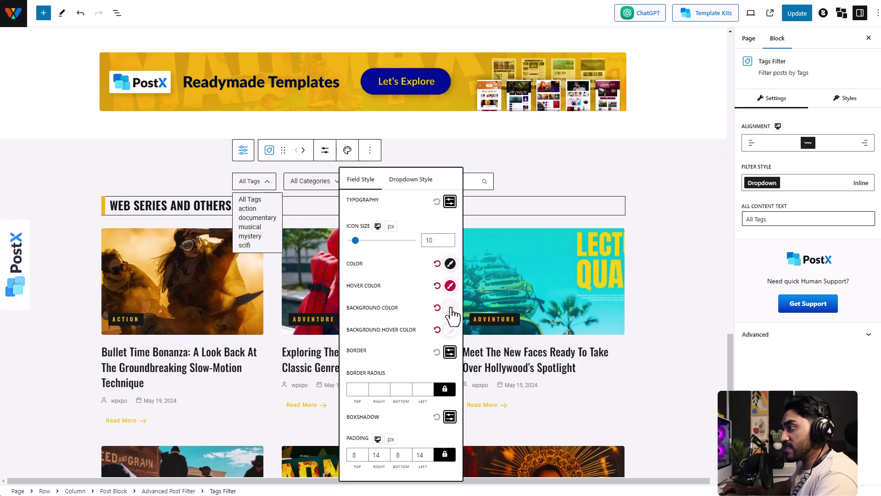
{"action": "left_click", "coordinate": [450, 352]}
{"action": "left_click", "coordinate": [404, 365]}
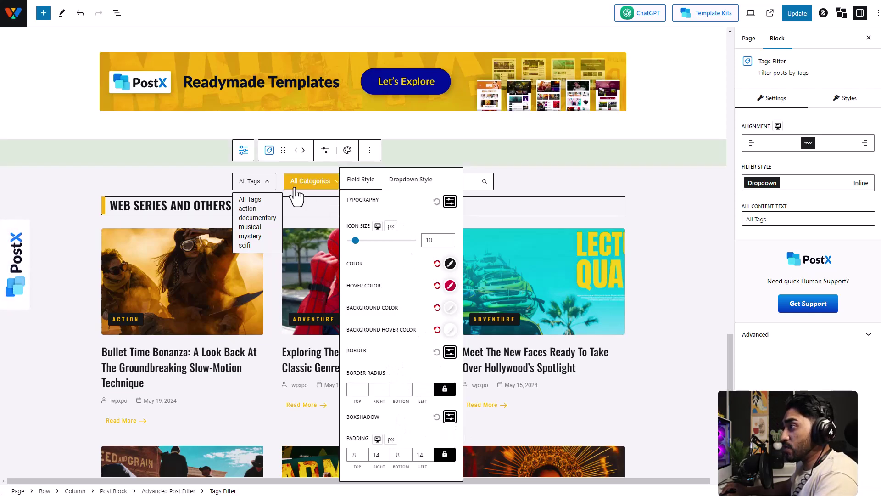
- Left-align the items in the tags dropdown list
{"action": "left_click", "coordinate": [416, 182]}
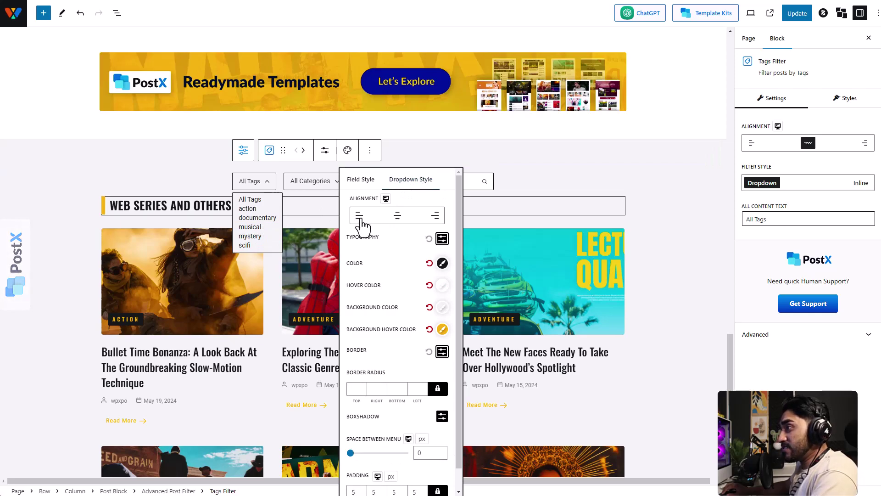
{"action": "left_click", "coordinate": [398, 216]}
{"action": "left_click", "coordinate": [435, 216]}
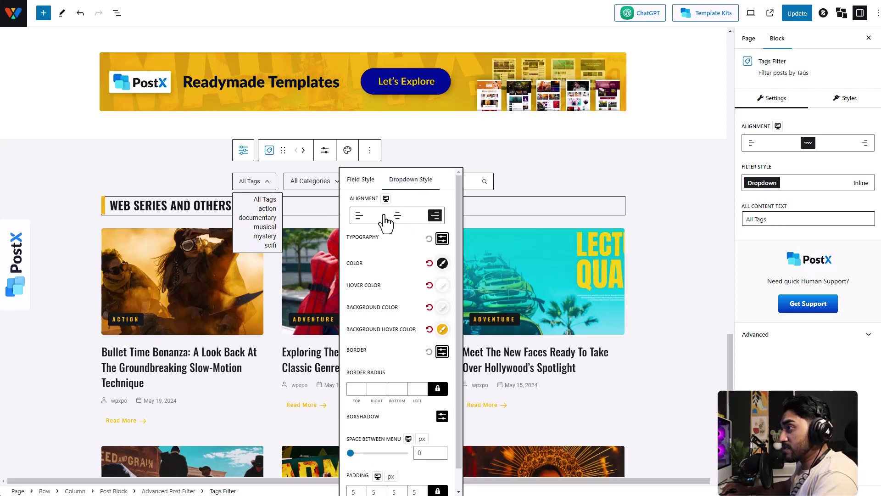
{"action": "left_click", "coordinate": [362, 217]}
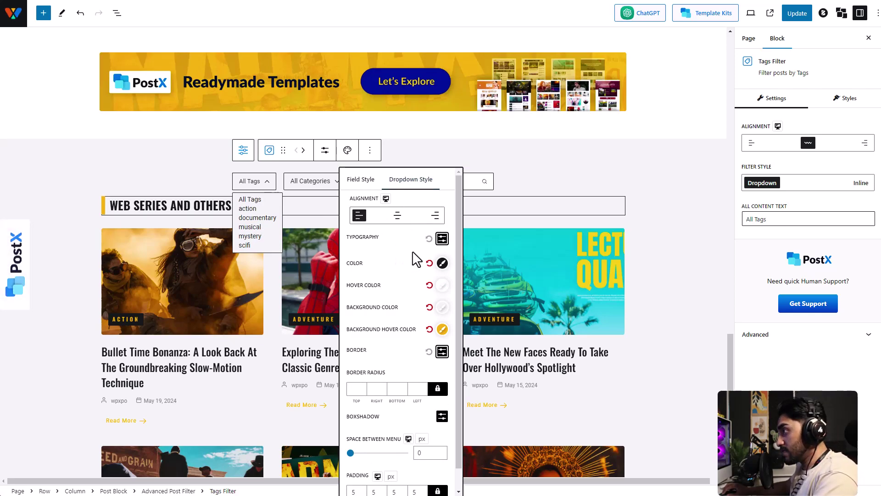
{"action": "left_click", "coordinate": [441, 239]}
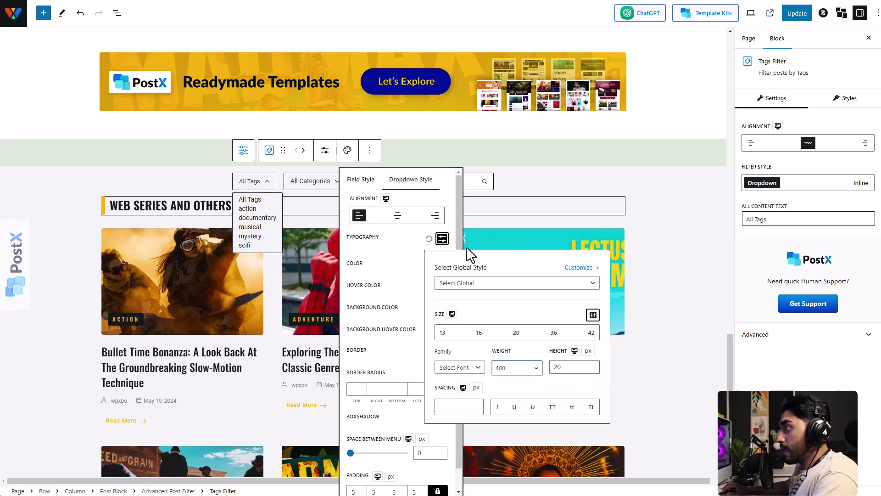
{"action": "left_click", "coordinate": [400, 251]}
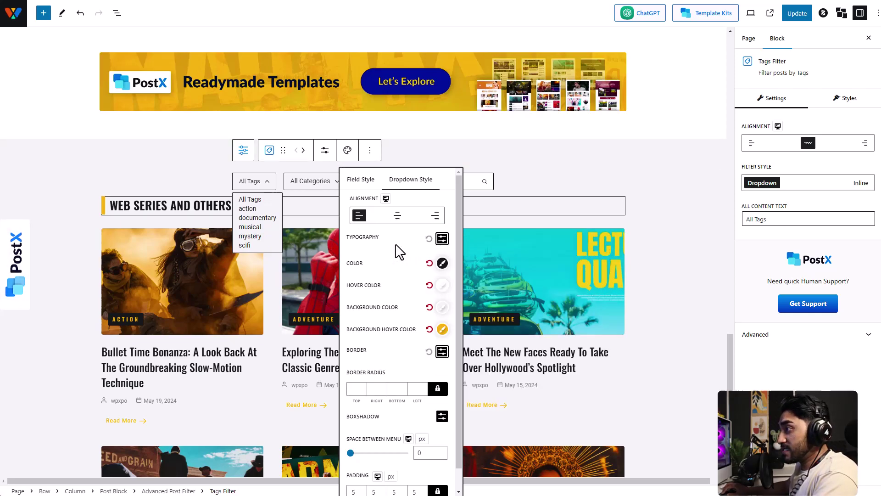
- Make the dropdown items crimson, turning black on hover
{"action": "left_click", "coordinate": [443, 264]}
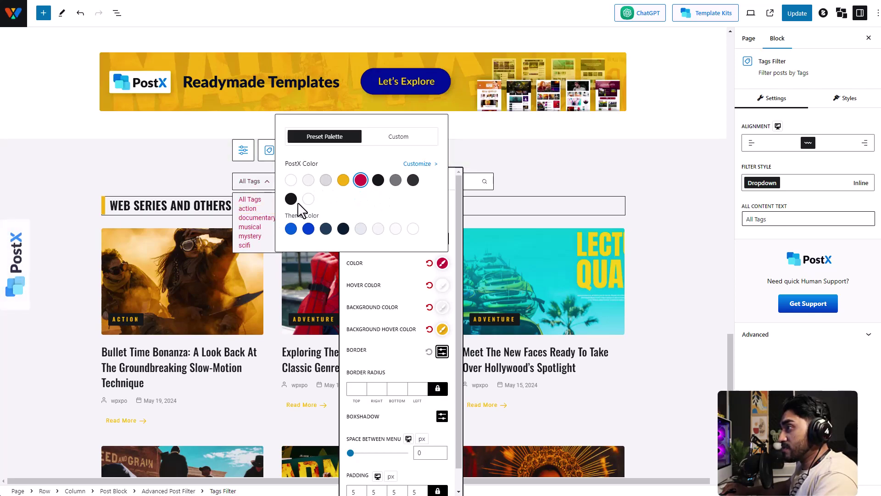
{"action": "left_click", "coordinate": [399, 265]}
{"action": "left_click", "coordinate": [442, 286]}
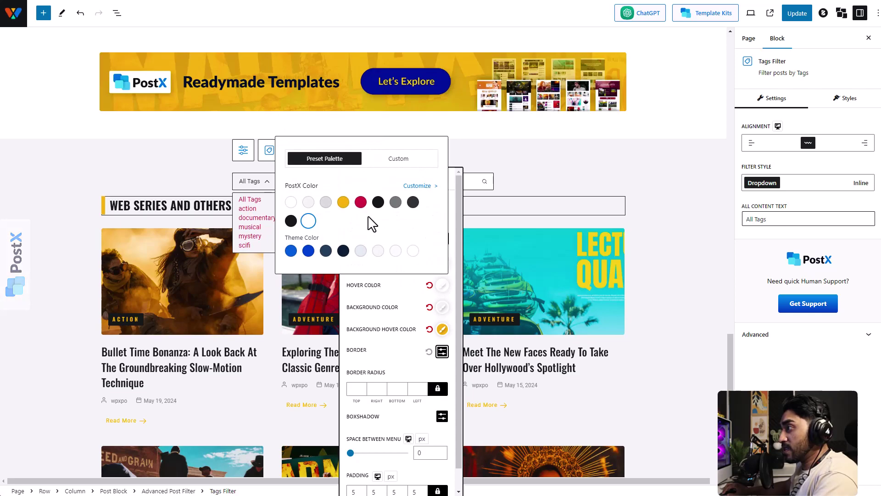
{"action": "left_click", "coordinate": [343, 202]}
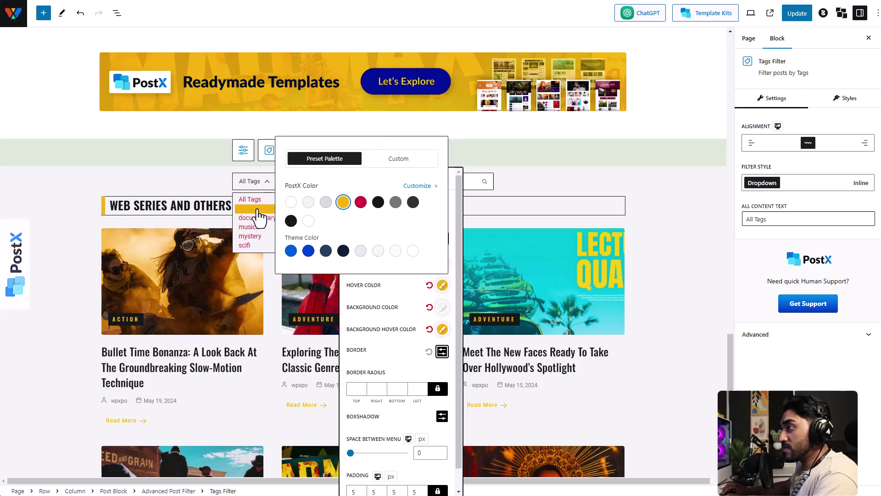
{"action": "left_click", "coordinate": [398, 285]}
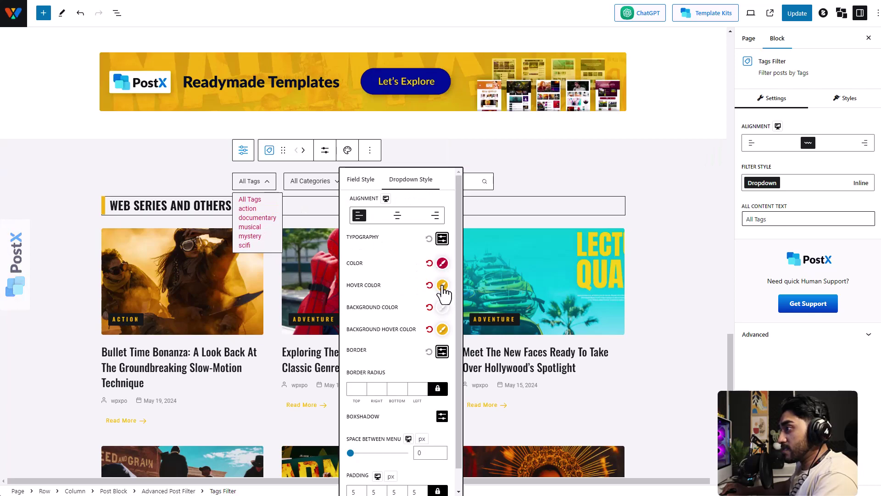
{"action": "left_click", "coordinate": [443, 285]}
{"action": "left_click", "coordinate": [378, 202]}
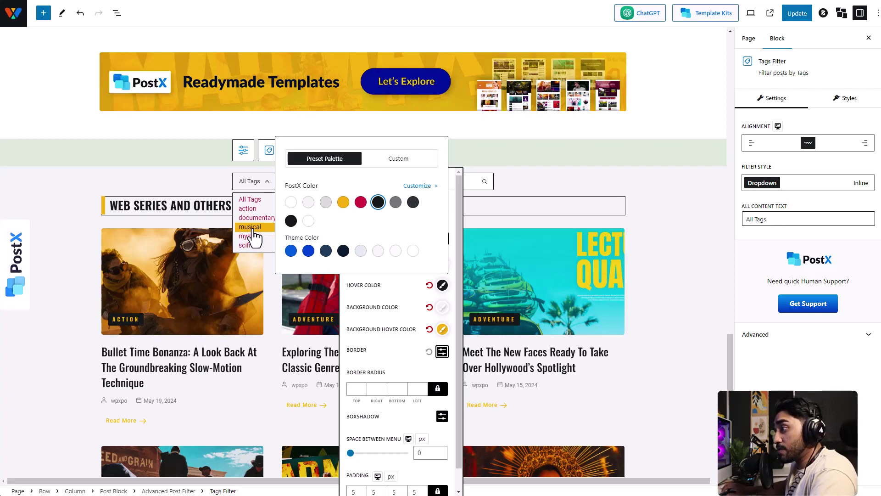
{"action": "left_click", "coordinate": [384, 296]}
- Scroll down to the Movies and Stuffs post grid and its tags, categories, order and search filter bar
{"action": "scroll", "coordinate": [400, 303], "scroll_direction": "down", "scroll_amount": 1}
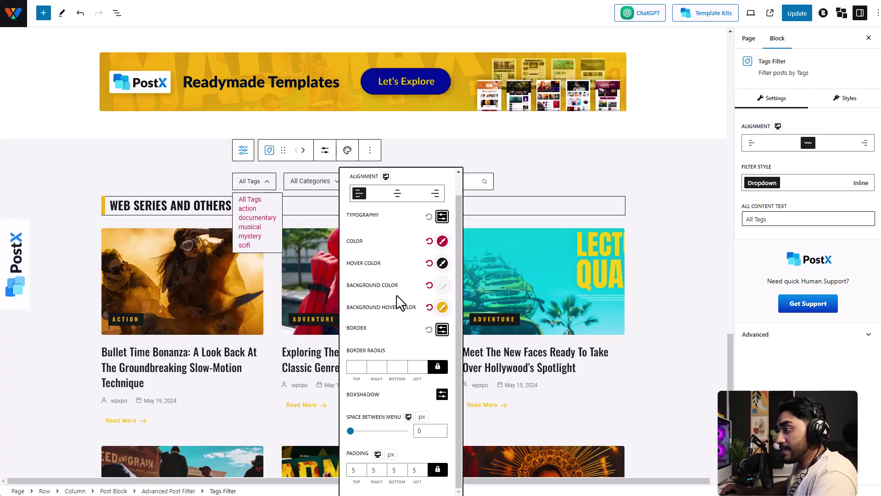